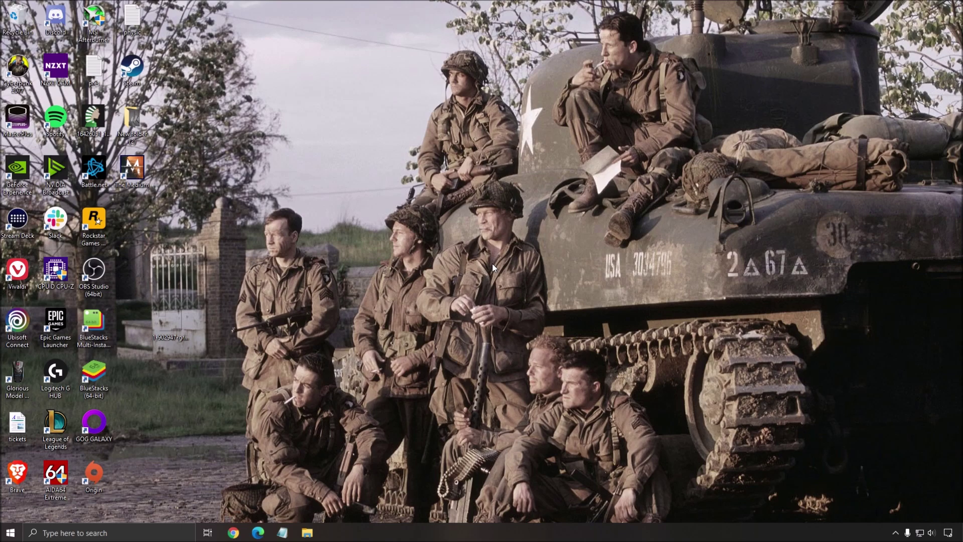
# Find and open the Game Mode settings in Windows
pyautogui.click(75, 532)
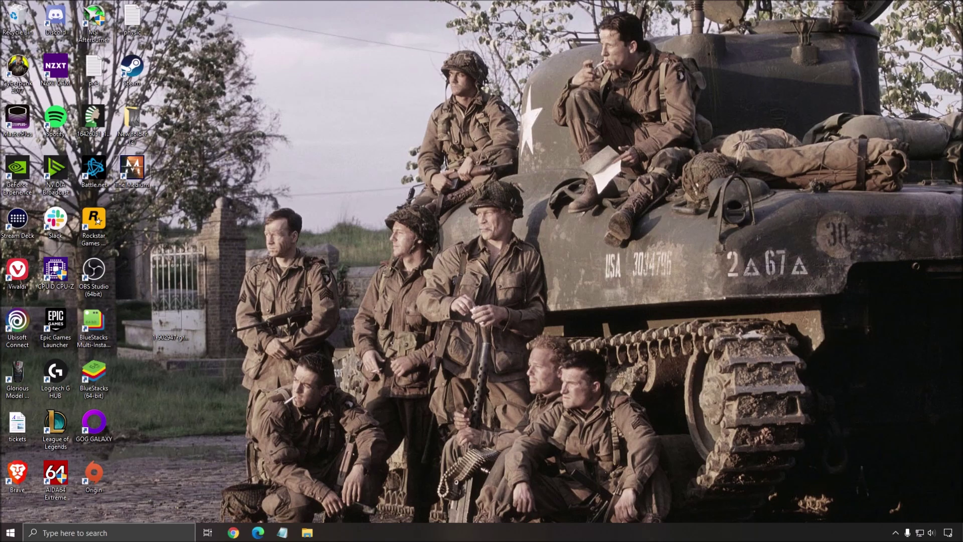
pyautogui.write('game mo')
pyautogui.press('Return')
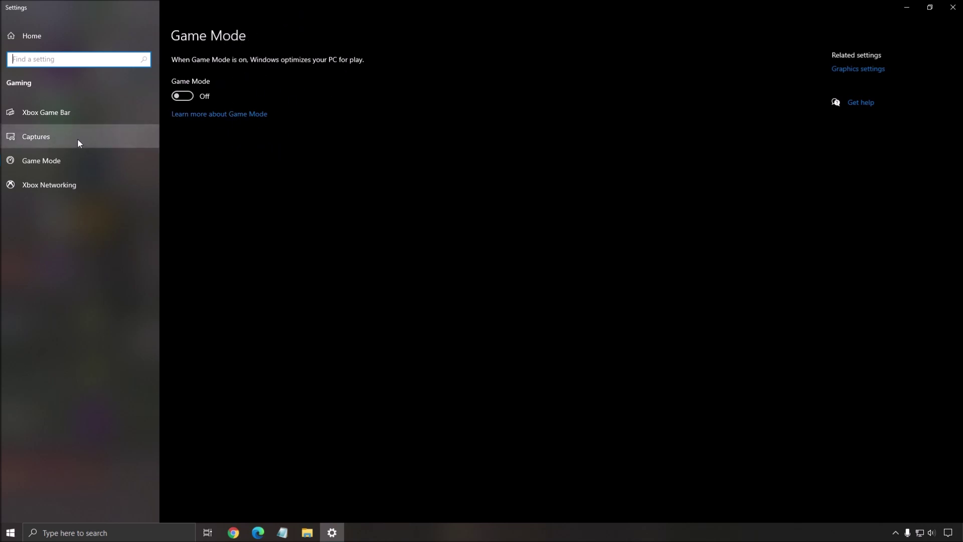
# Review the Xbox Game Bar and Captures settings, including background recording and recorded audio, and close Settings
pyautogui.click(50, 113)
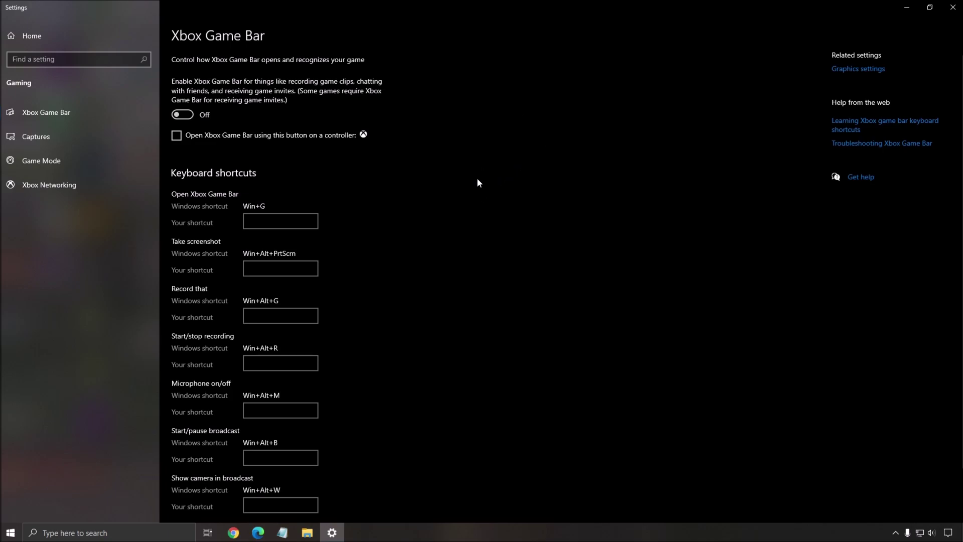
pyautogui.click(80, 134)
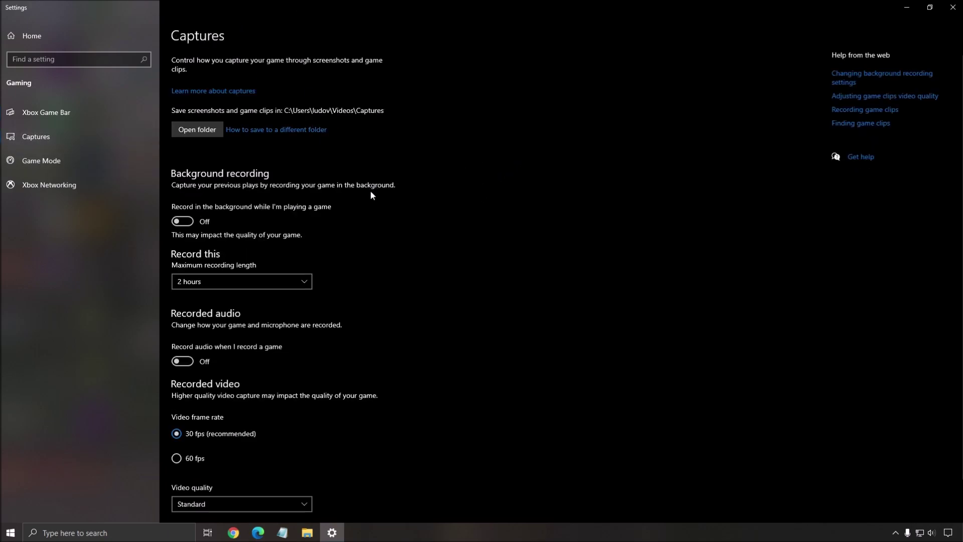
pyautogui.scroll(-1, 371, 195)
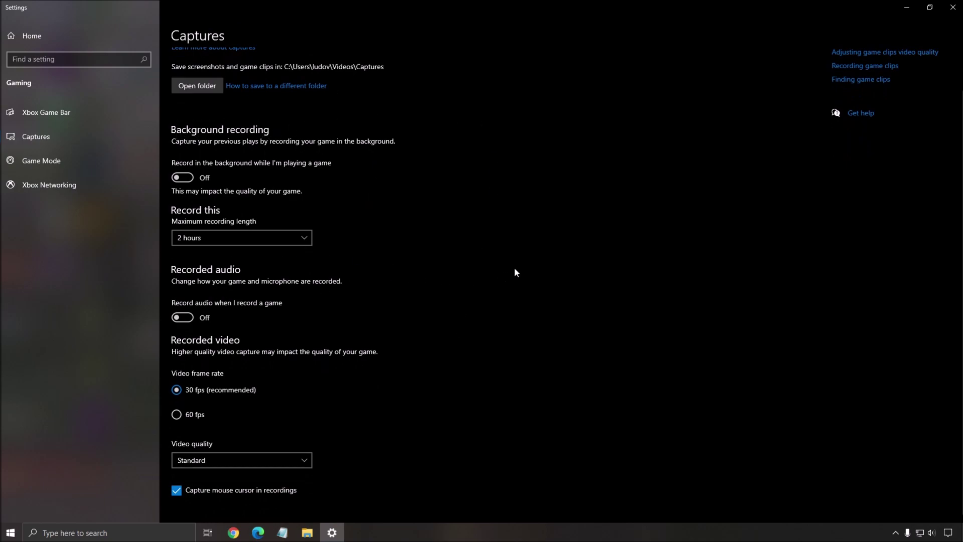
pyautogui.scroll(1, 596, 271)
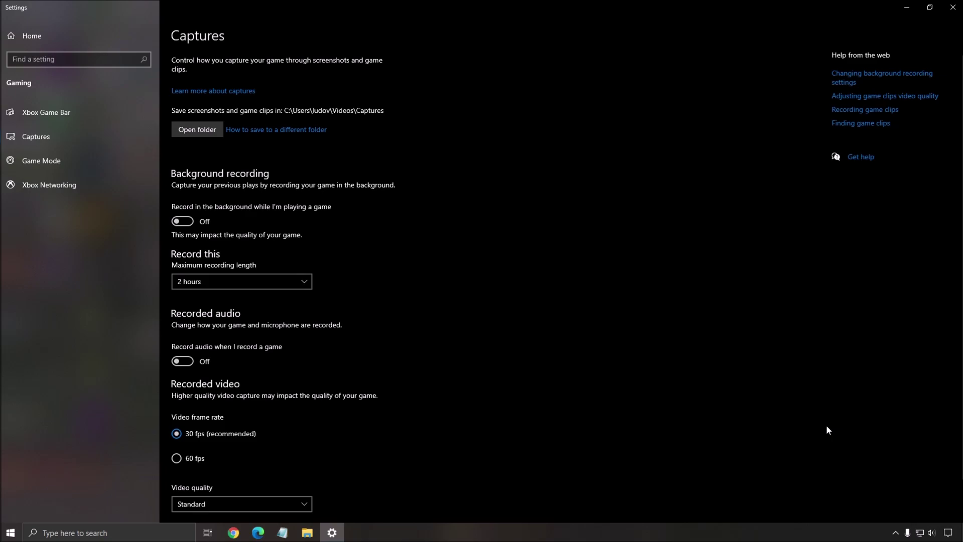
pyautogui.click(953, 7)
# Check the hidden system tray icons for programs running in the background
pyautogui.click(895, 532)
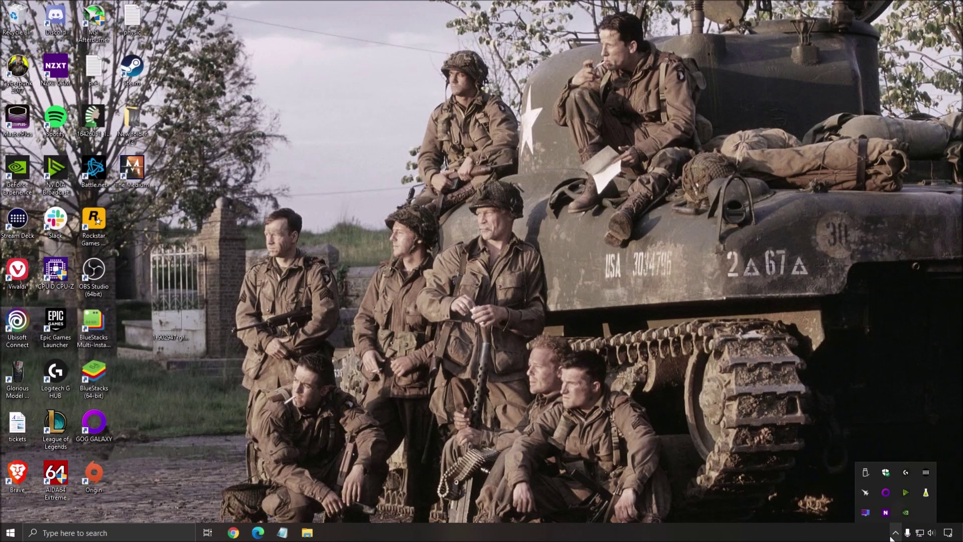
pyautogui.click(615, 358)
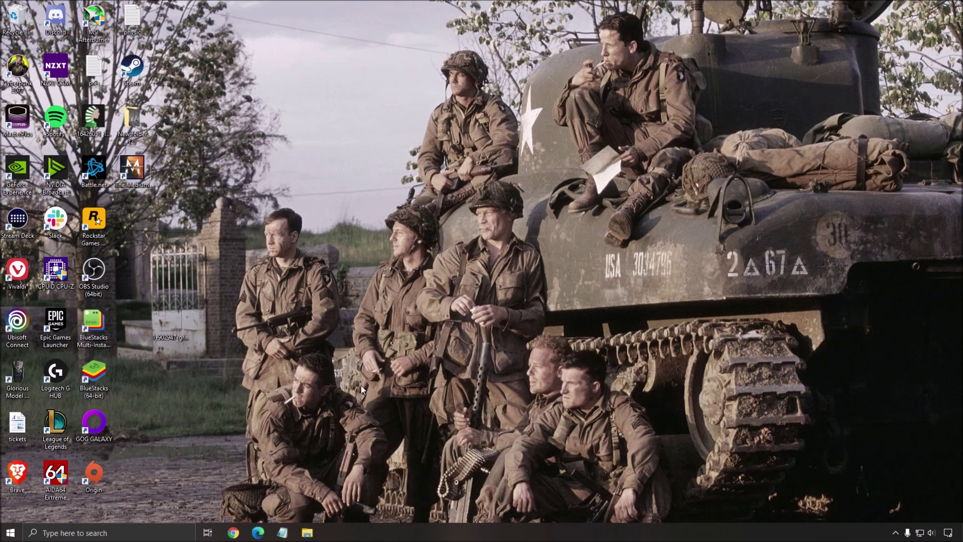
# Check the Hardware-accelerated GPU scheduling option in the Windows Graphics settings and close Settings
pyautogui.click(142, 532)
pyautogui.write('gpu')
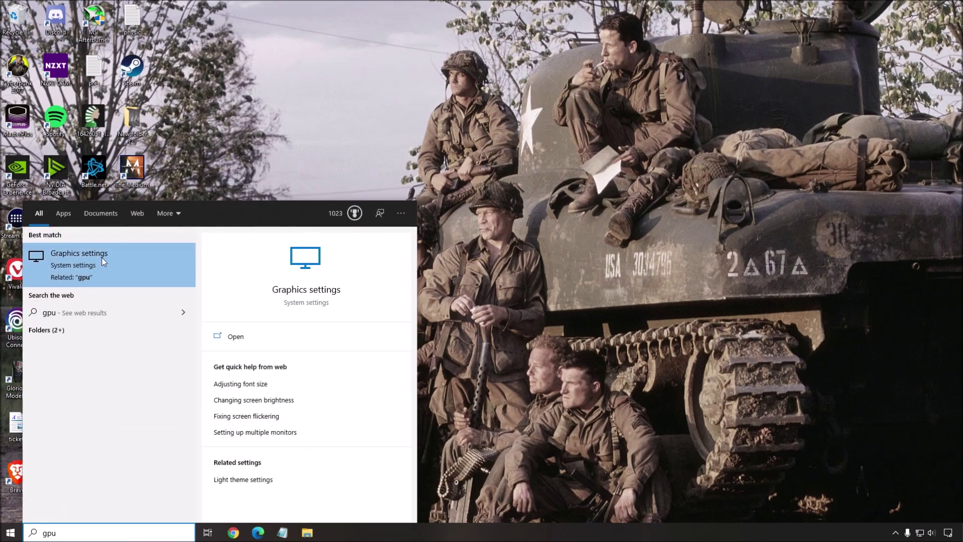
pyautogui.click(62, 266)
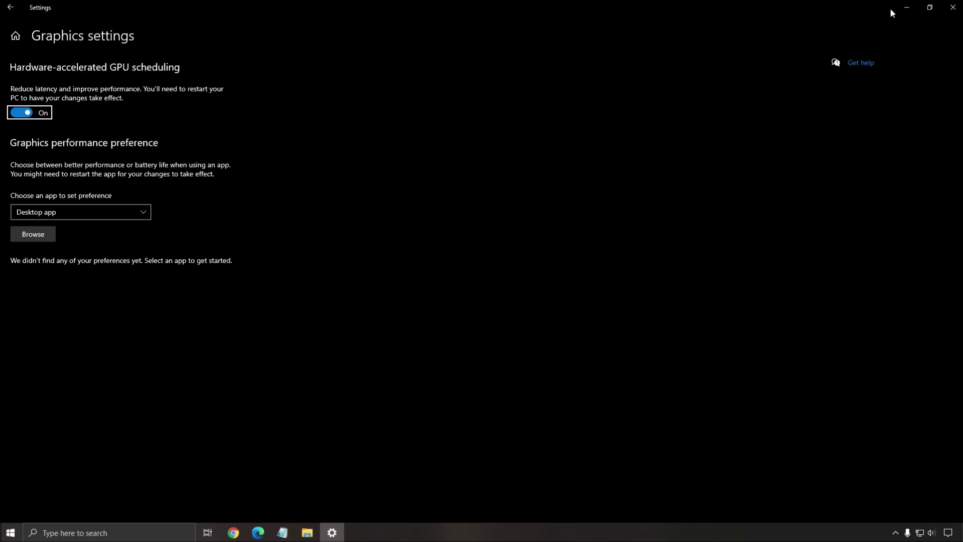
pyautogui.click(953, 8)
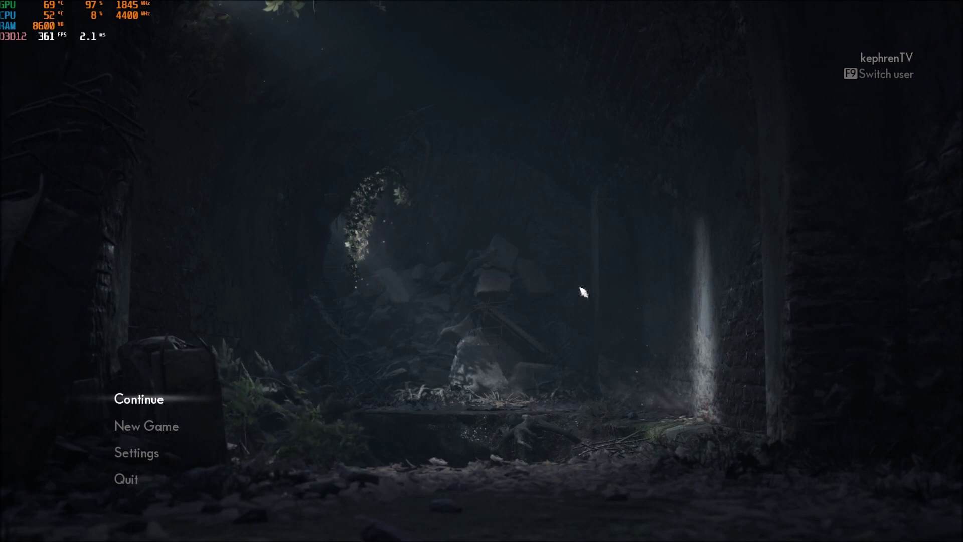
# In the game's display settings, switch Max FPS to 60 fps and set it back to unlimited
pyautogui.click(123, 458)
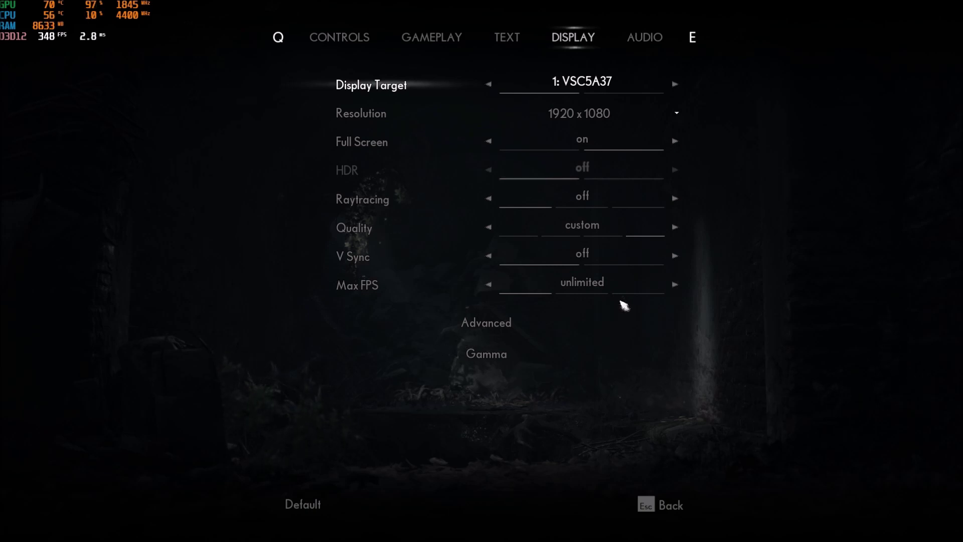
pyautogui.click(675, 284)
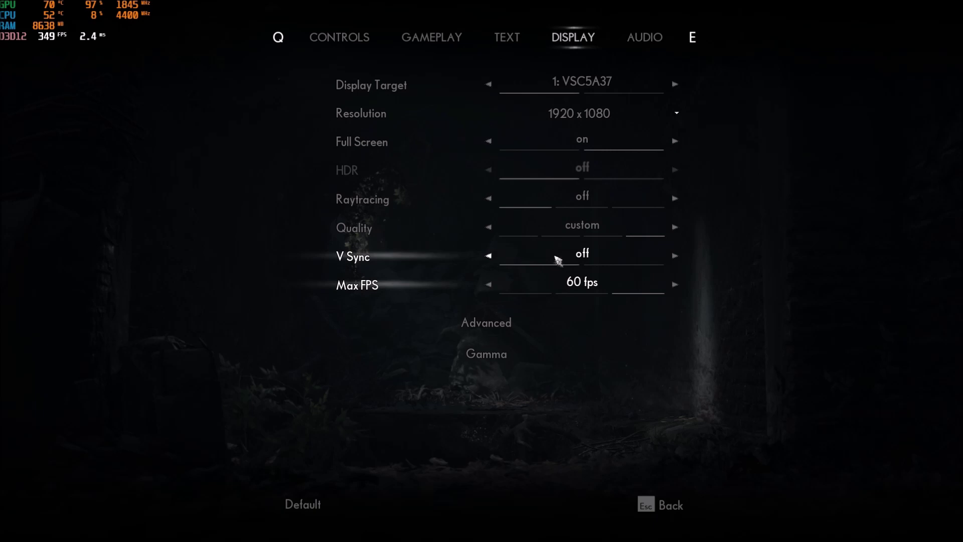
pyautogui.click(488, 284)
pyautogui.click(488, 284)
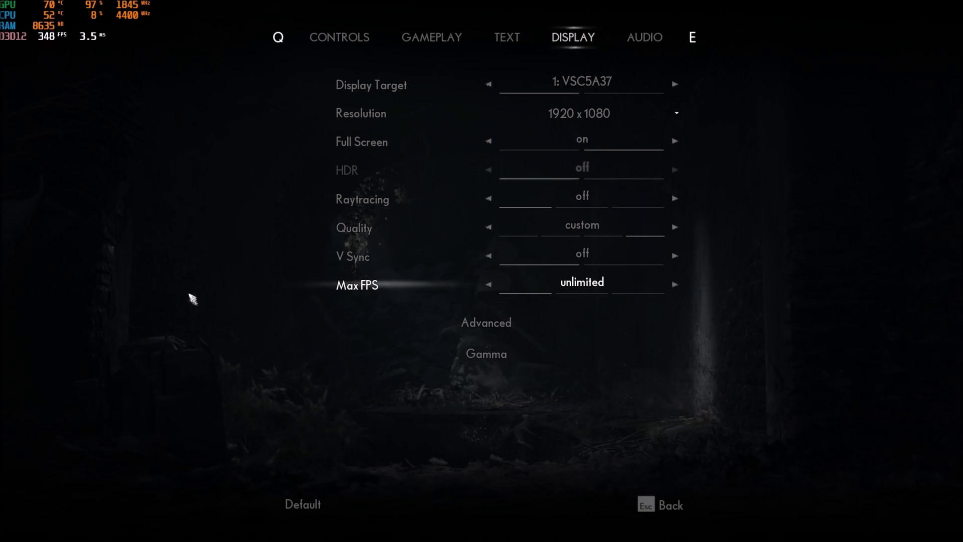
# In the advanced display options, switch Antialiasing to TXAA and set Resolution Scalability to 100%
pyautogui.click(469, 319)
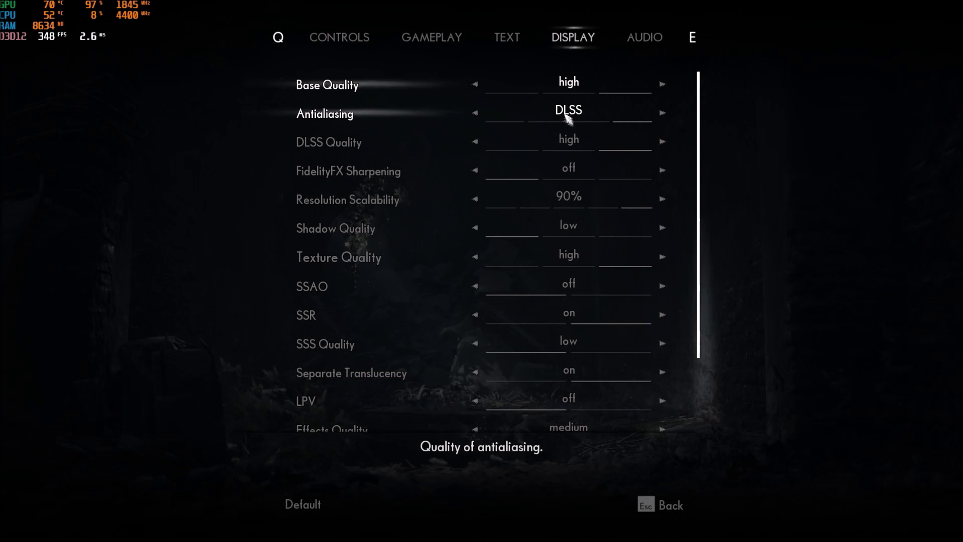
pyautogui.click(475, 113)
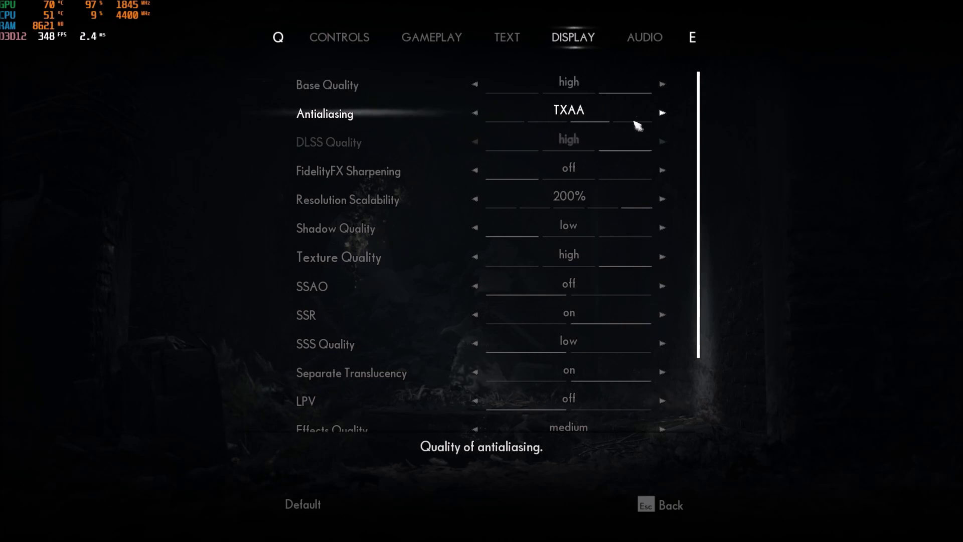
pyautogui.click(475, 198)
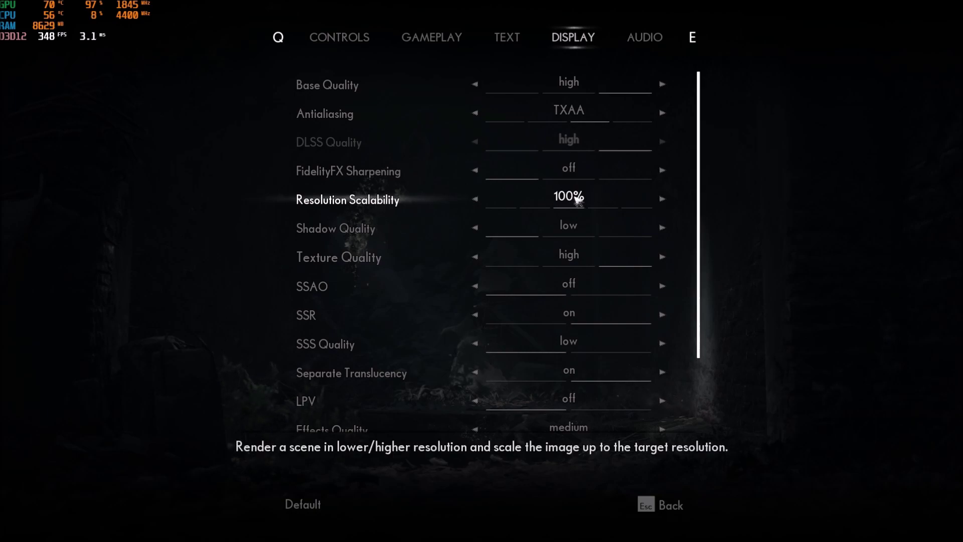
# Set Antialiasing to DLSS, switching briefly to TXAA for comparison
pyautogui.click(662, 112)
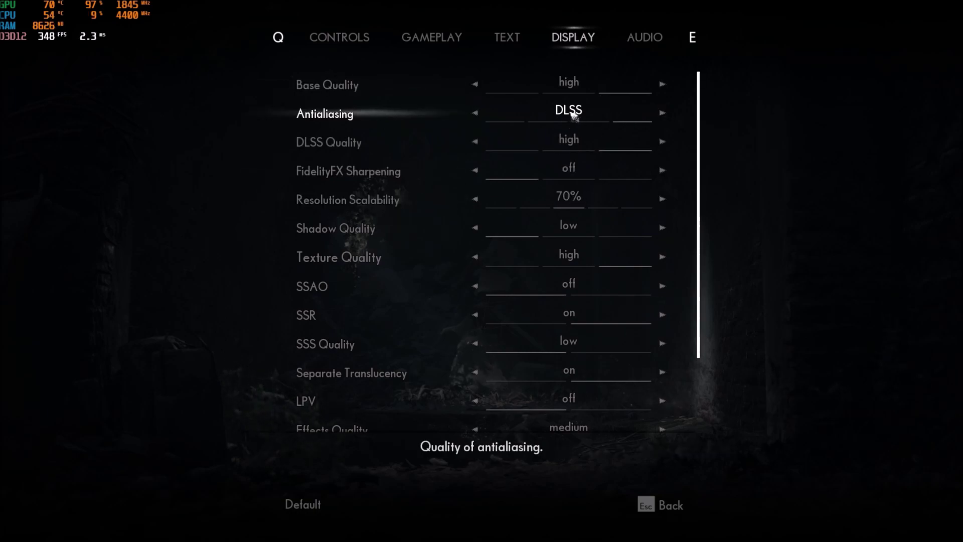
pyautogui.click(474, 113)
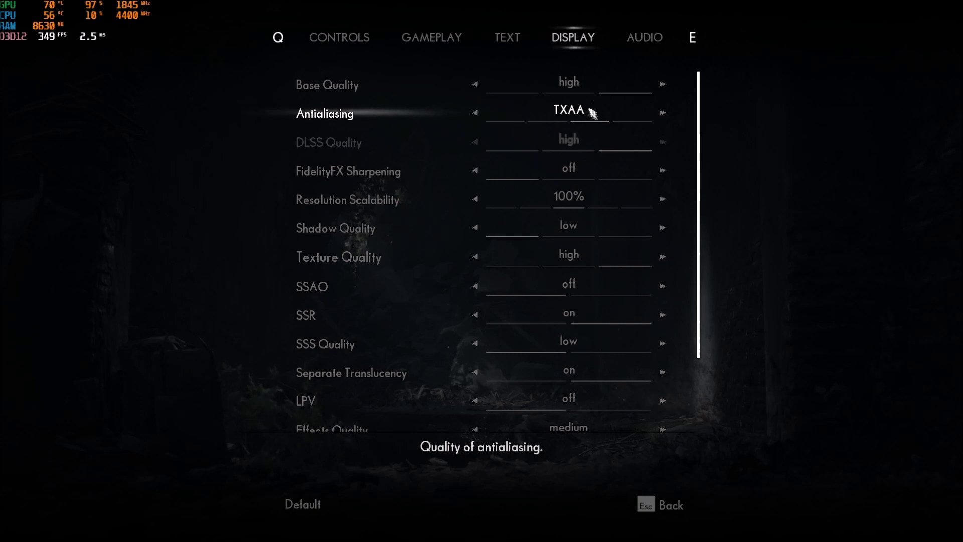
pyautogui.click(663, 114)
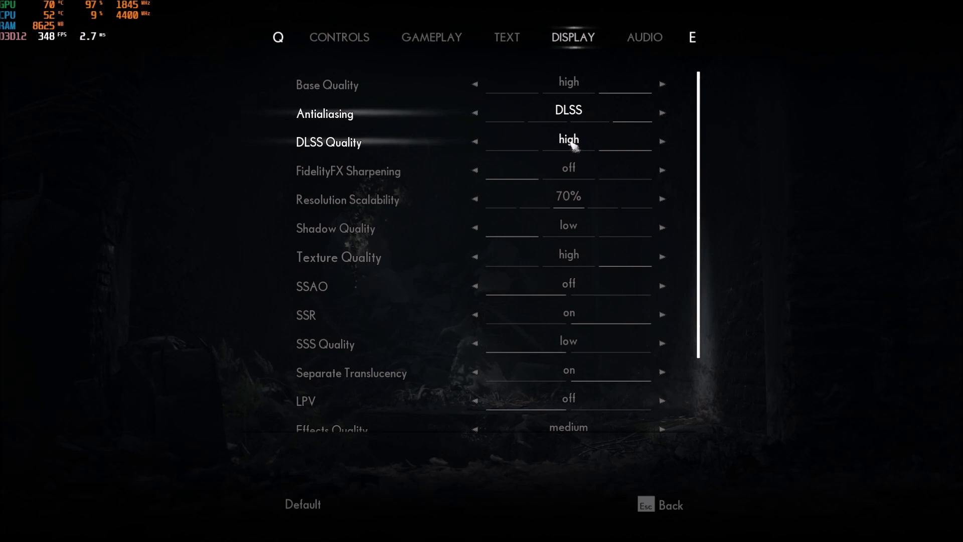
# Cycle DLSS Quality down through medium and set it back to high
pyautogui.click(475, 142)
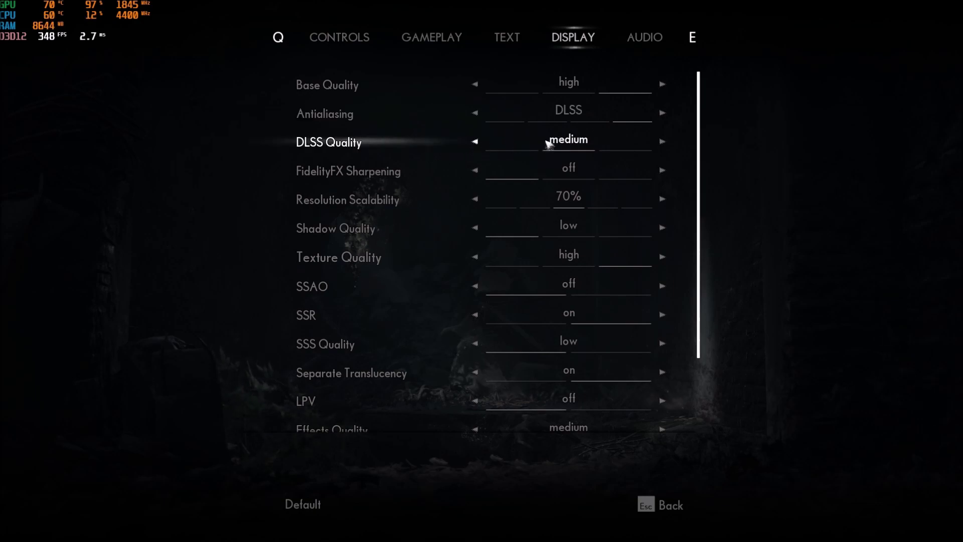
pyautogui.click(474, 143)
pyautogui.click(661, 142)
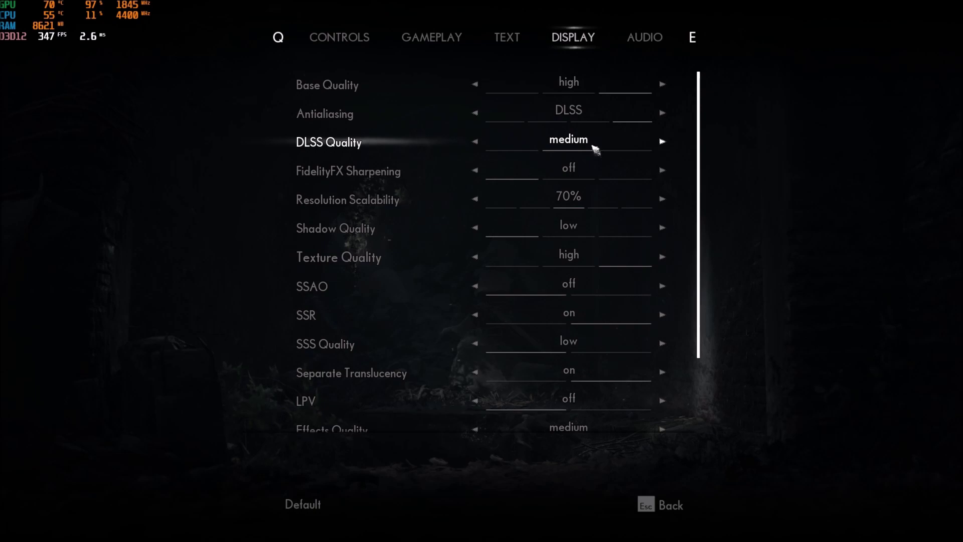
pyautogui.click(663, 143)
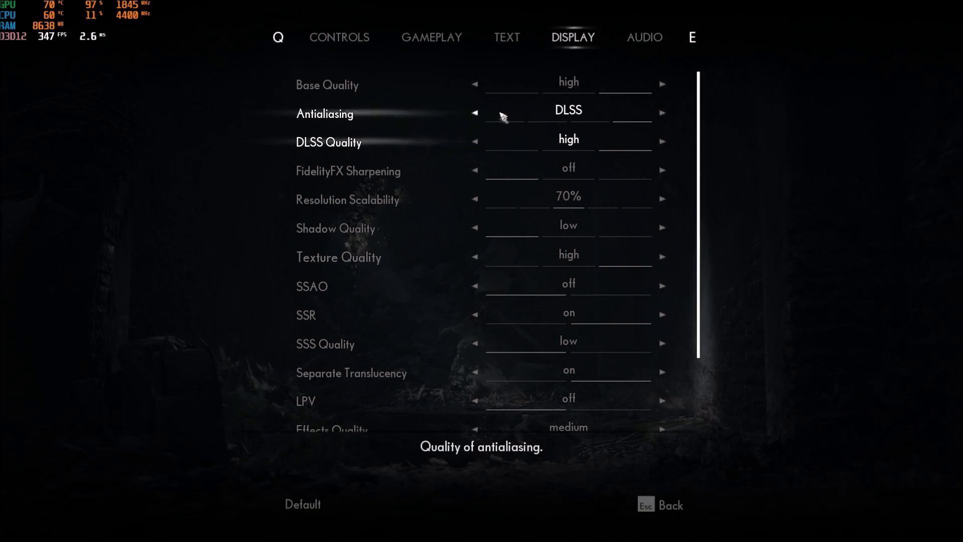
# Cycle Antialiasing repeatedly through TXAA, FXAA and the lowest option, and return it to DLSS
pyautogui.click(475, 112)
pyautogui.click(474, 113)
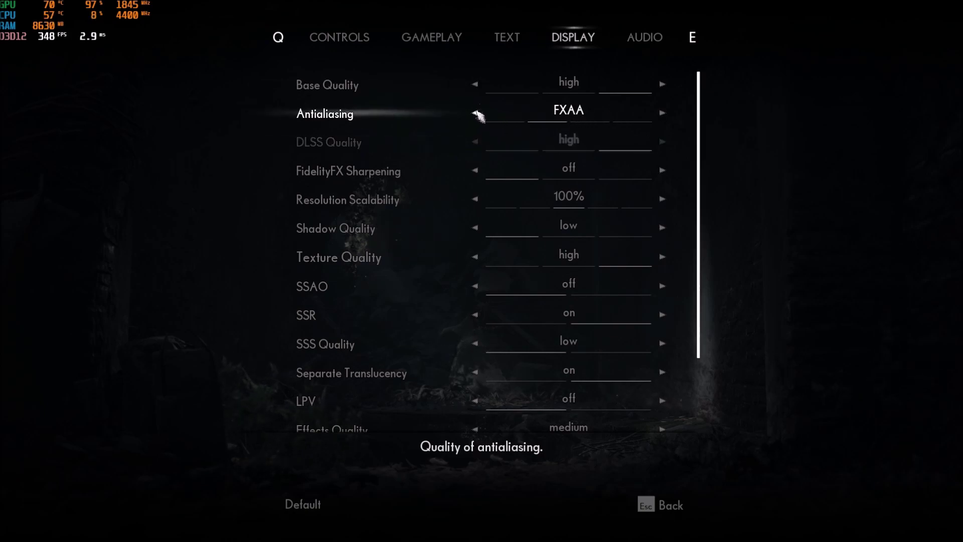
pyautogui.click(474, 113)
pyautogui.click(662, 112)
pyautogui.click(662, 113)
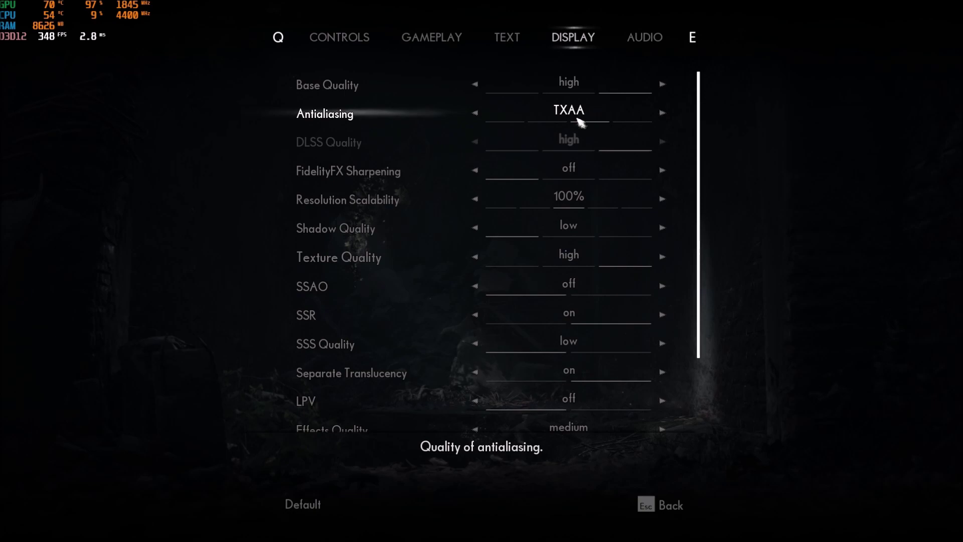
pyautogui.click(662, 113)
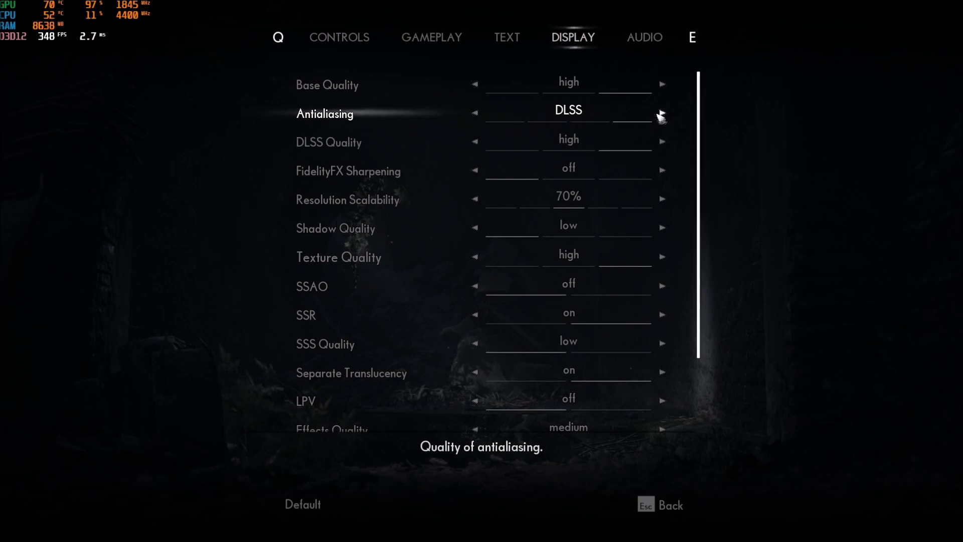
pyautogui.click(475, 113)
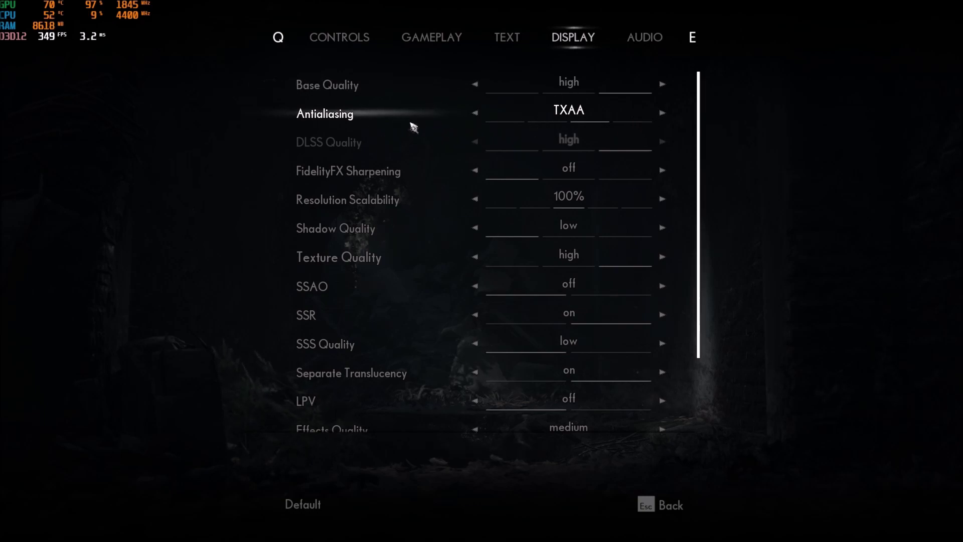
pyautogui.click(477, 113)
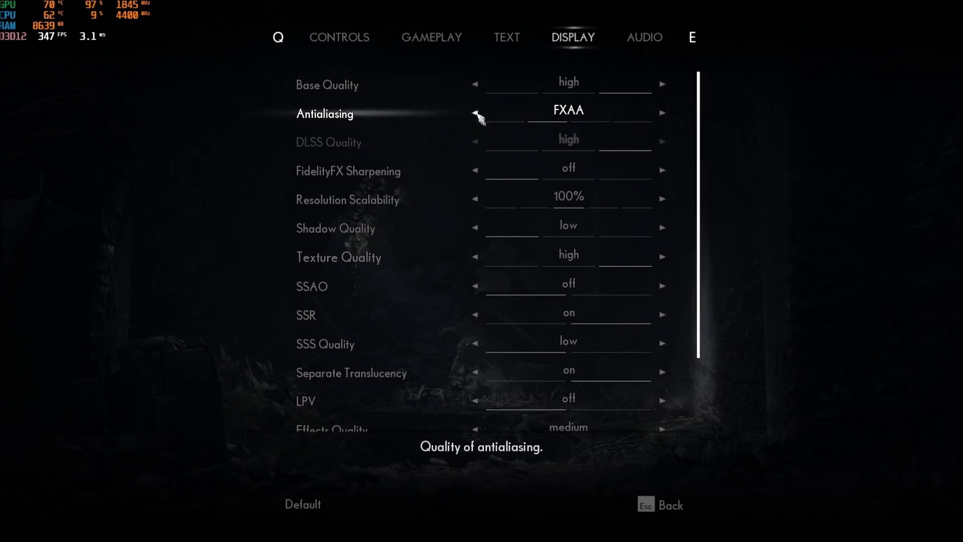
pyautogui.click(476, 114)
pyautogui.click(662, 114)
pyautogui.click(652, 124)
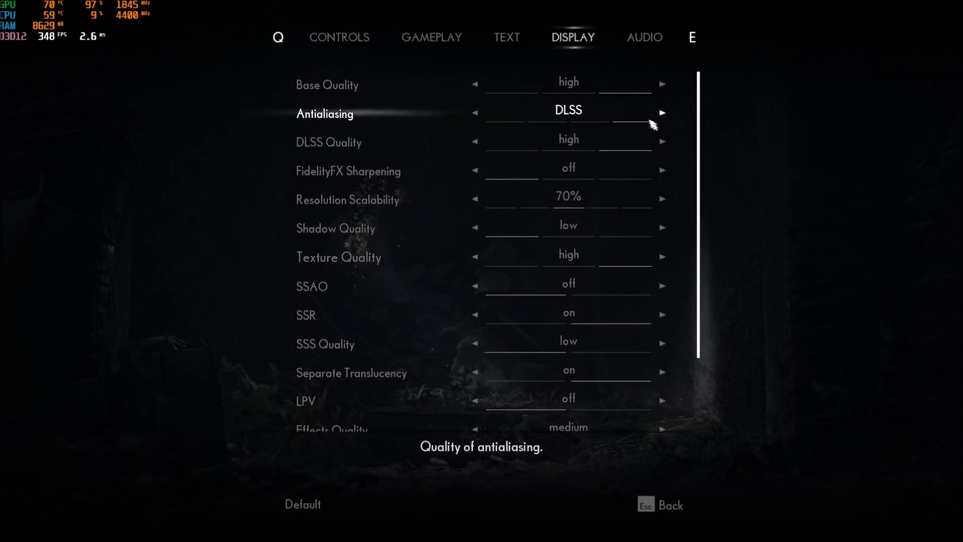
# Cycle Shadow Quality up through its higher options and set it back to low
pyautogui.scroll(-2, 396, 170)
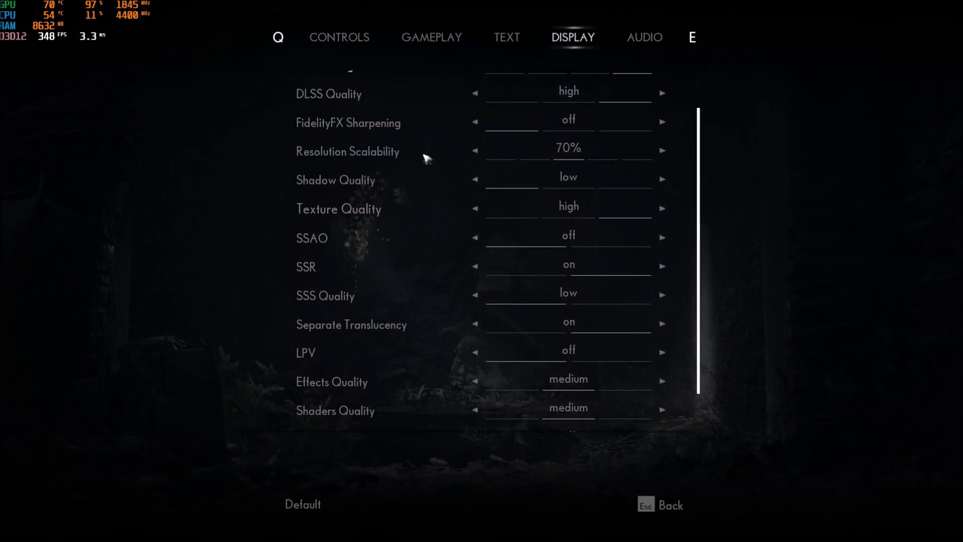
pyautogui.scroll(2, 597, 115)
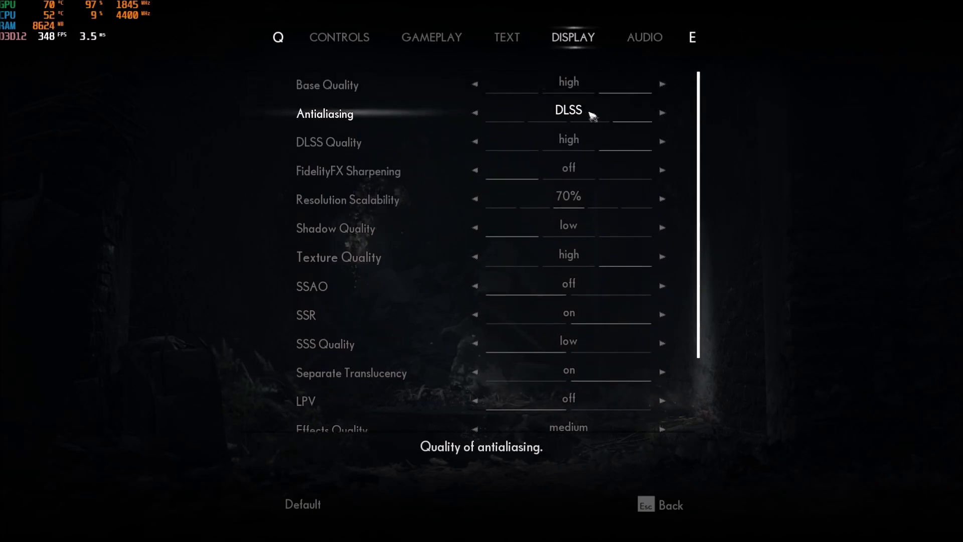
pyautogui.scroll(-1, 574, 165)
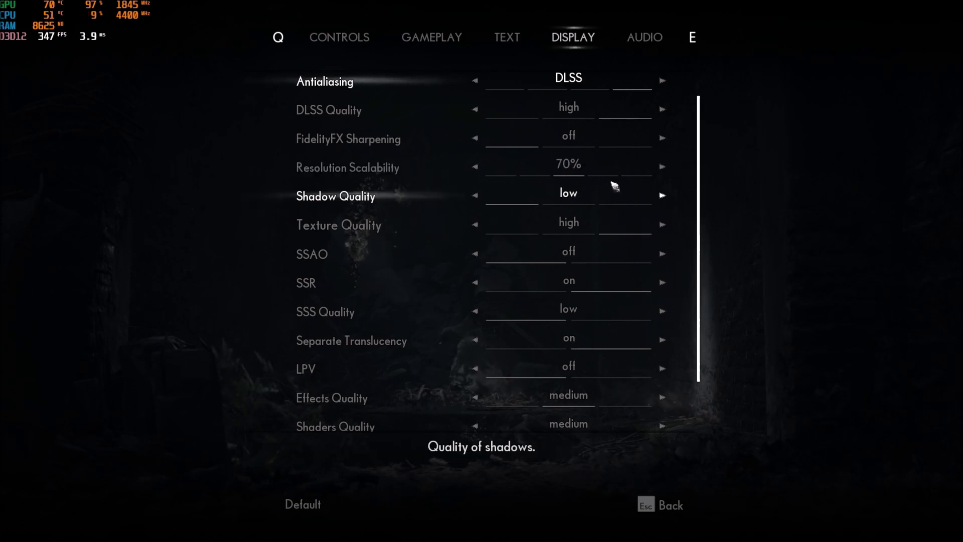
pyautogui.scroll(-1, 317, 213)
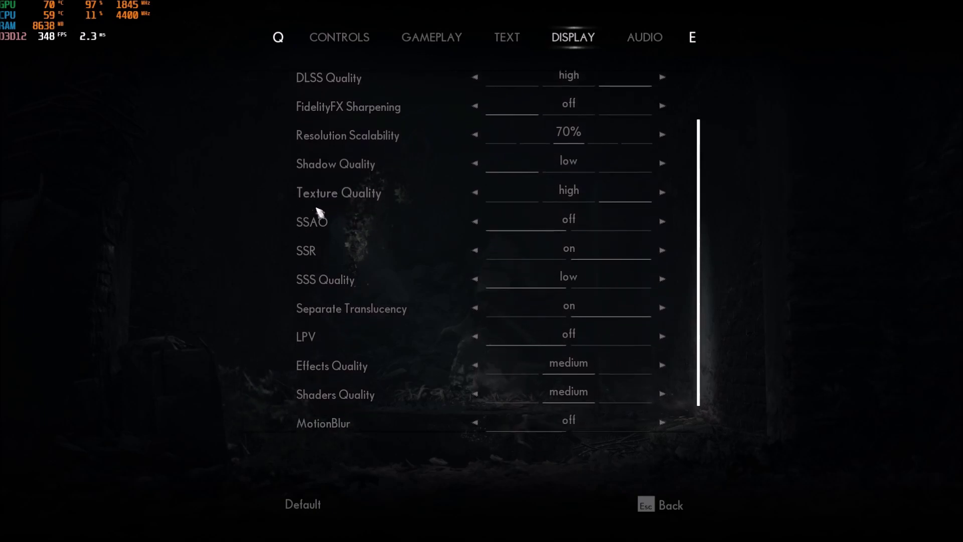
pyautogui.scroll(-1, 318, 212)
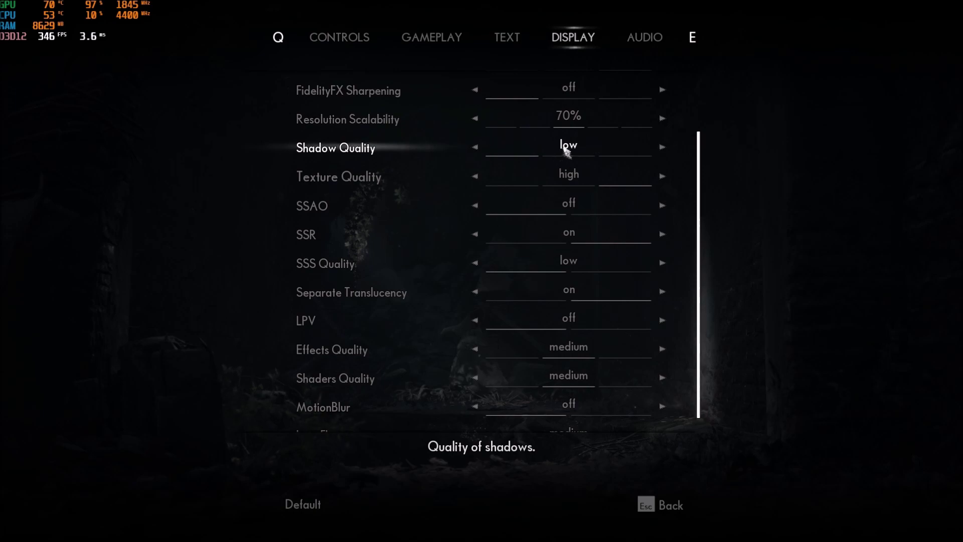
pyautogui.click(662, 146)
pyautogui.click(662, 147)
pyautogui.click(474, 147)
pyautogui.click(474, 146)
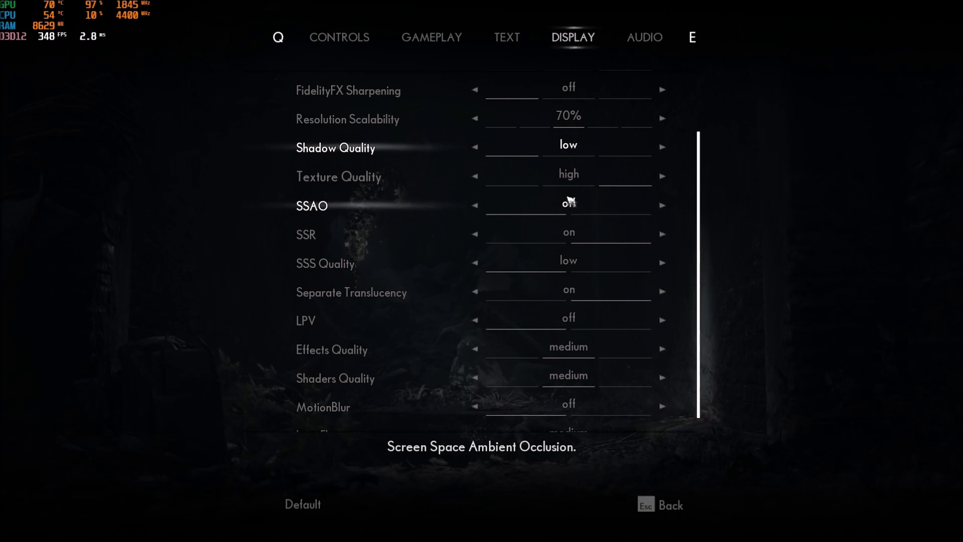
# Cycle Texture Quality down through medium to low and set it back to high
pyautogui.scroll(3, 571, 202)
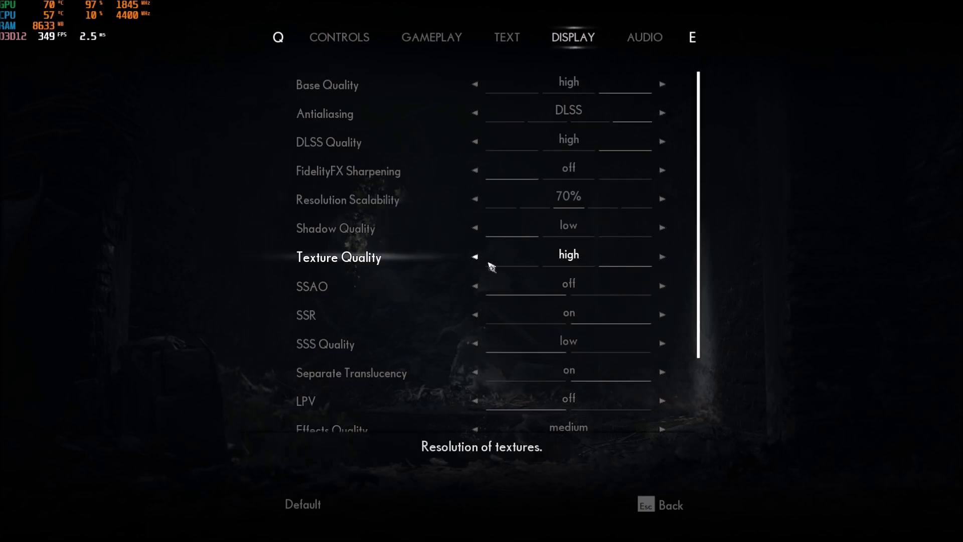
pyautogui.scroll(-1, 391, 250)
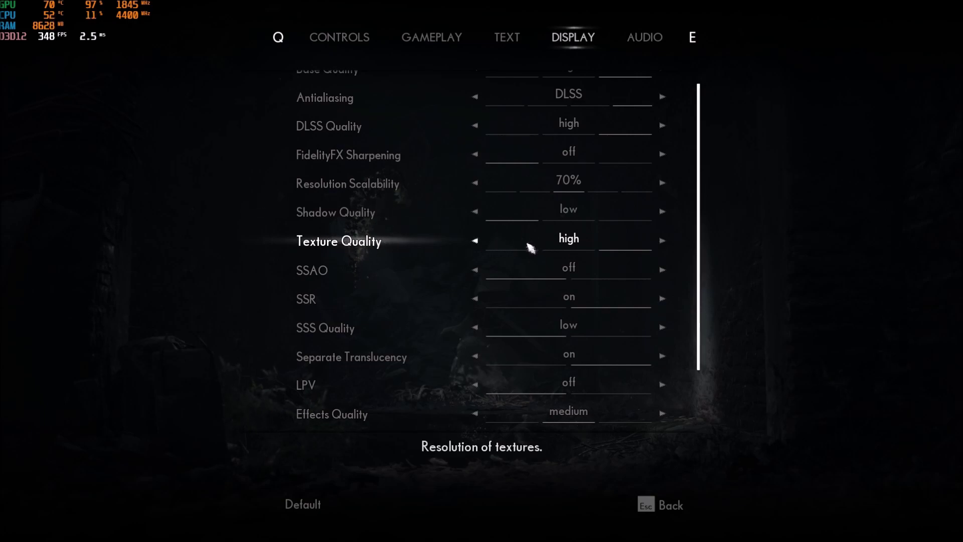
pyautogui.click(475, 243)
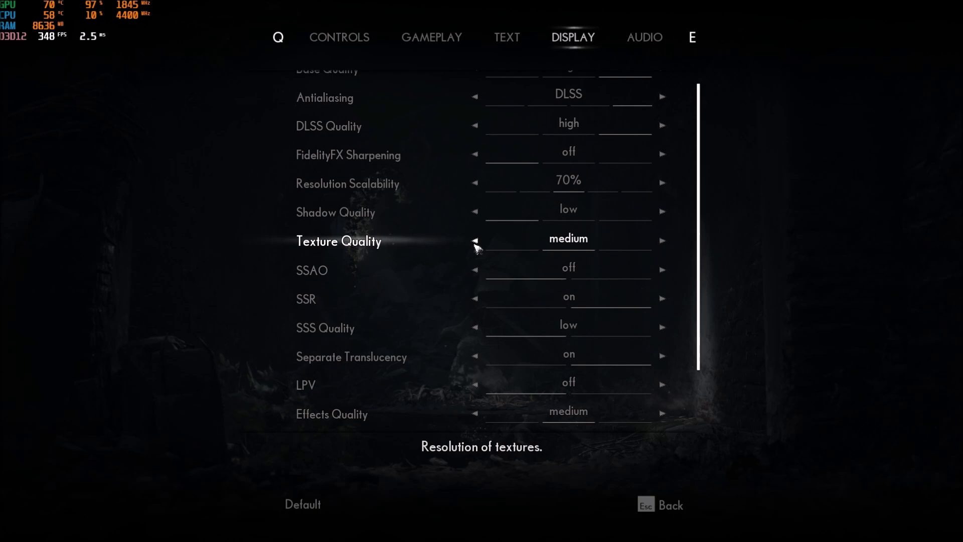
pyautogui.click(475, 241)
pyautogui.scroll(-1, 671, 247)
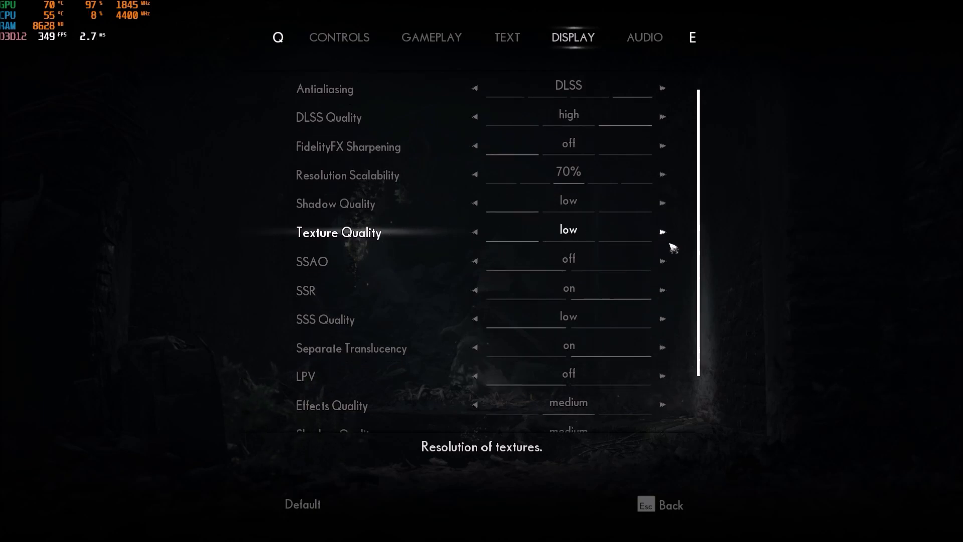
pyautogui.click(662, 226)
pyautogui.click(662, 226)
# Turn off SSR (Screen Space Reflections)
pyautogui.scroll(-2, 440, 279)
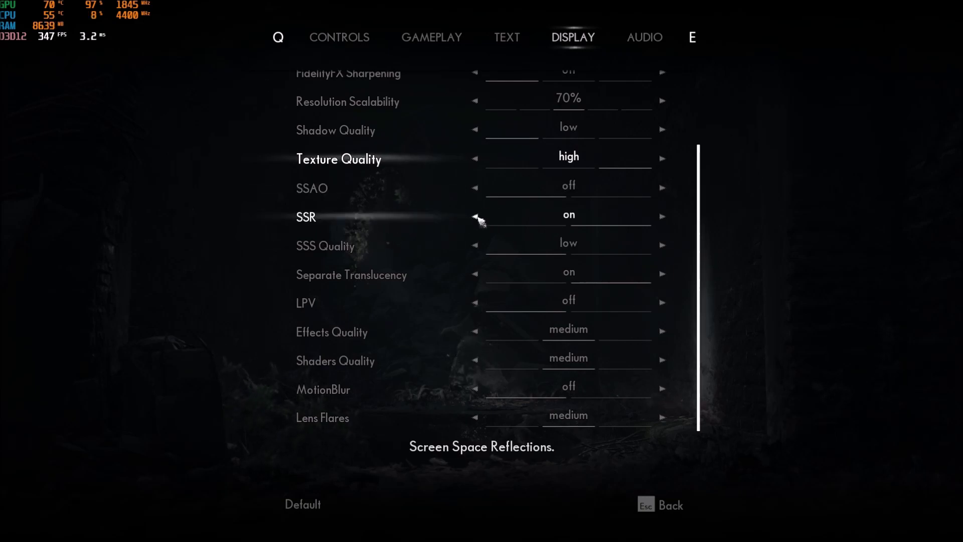
pyautogui.click(475, 216)
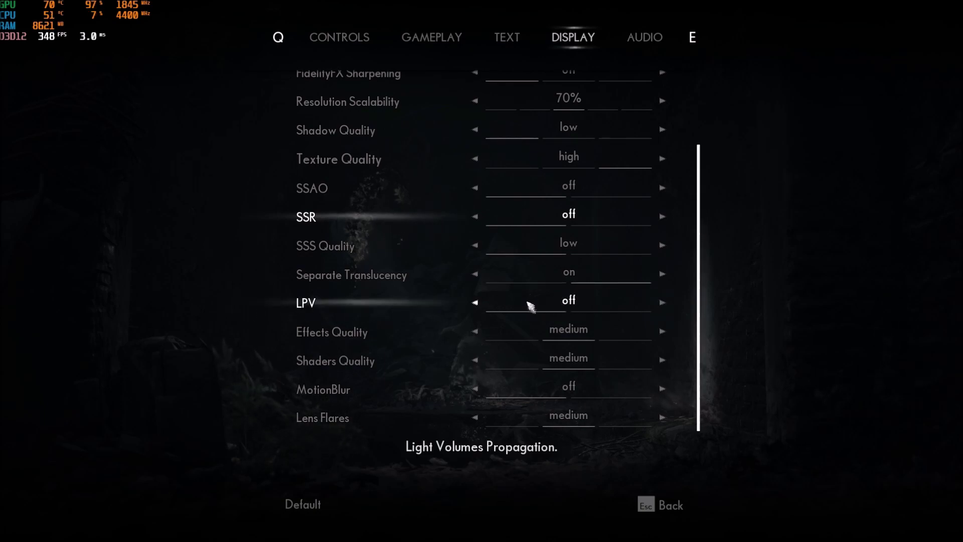
# Raise Effects Quality and Shaders Quality to high, and return both to medium
pyautogui.click(661, 331)
pyautogui.click(661, 360)
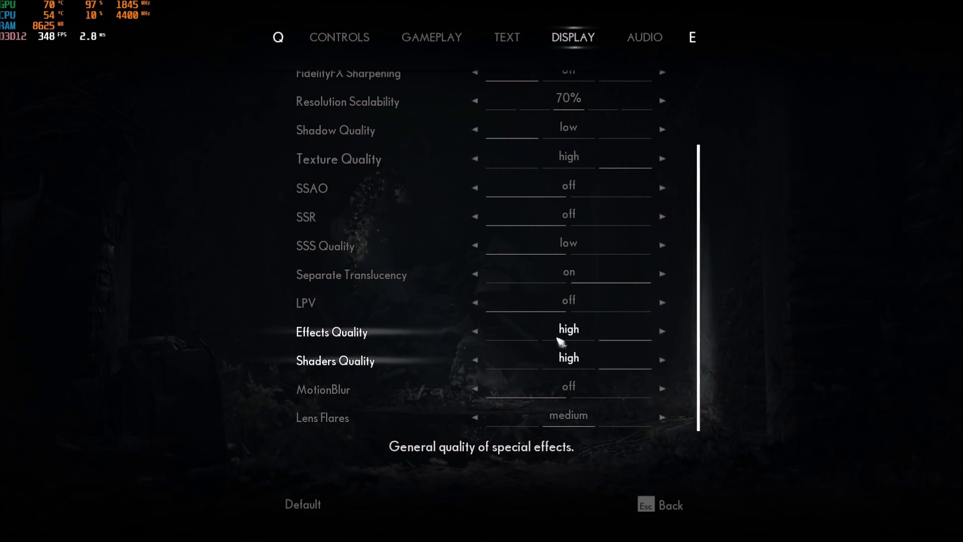
pyautogui.click(477, 332)
pyautogui.click(474, 362)
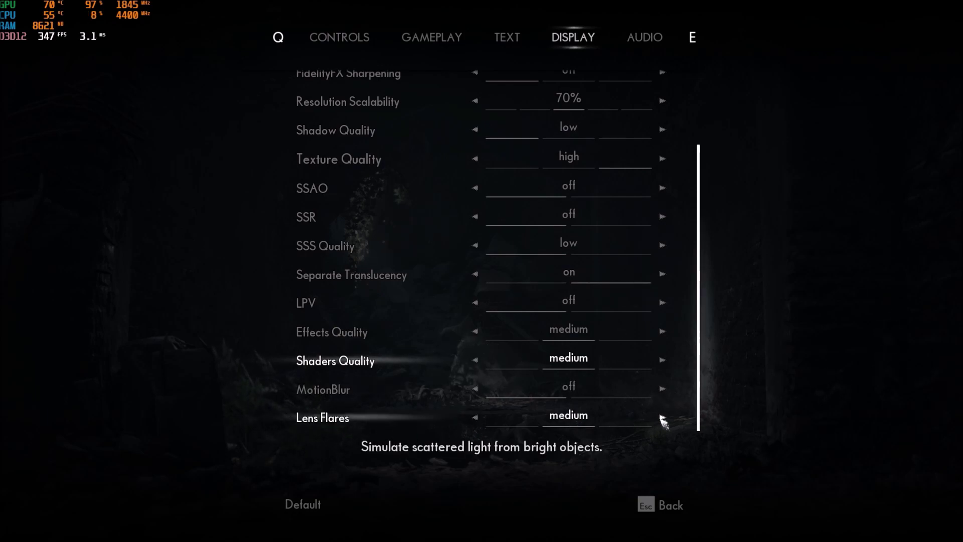
# Cycle Lens Flares through its higher and low options and set it back to medium
pyautogui.click(661, 419)
pyautogui.click(475, 418)
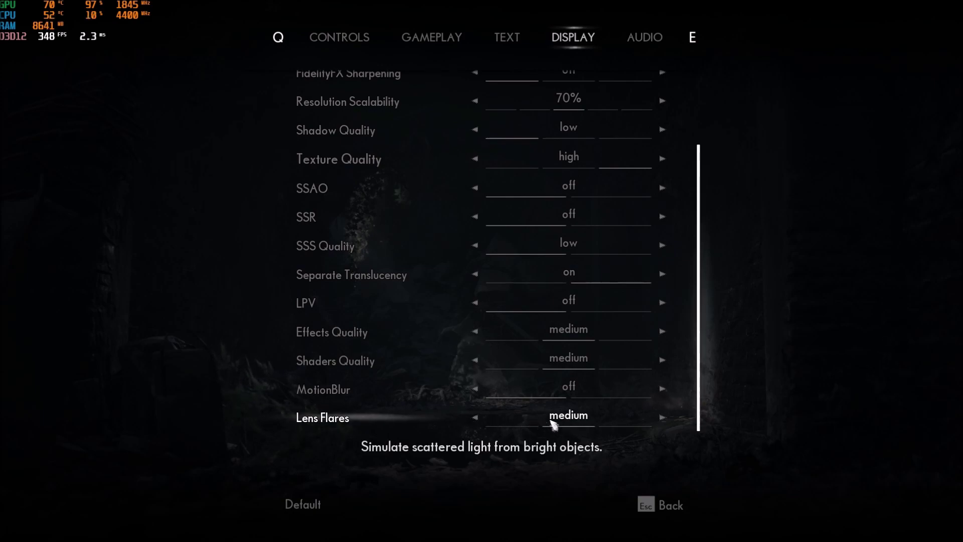
pyautogui.click(477, 419)
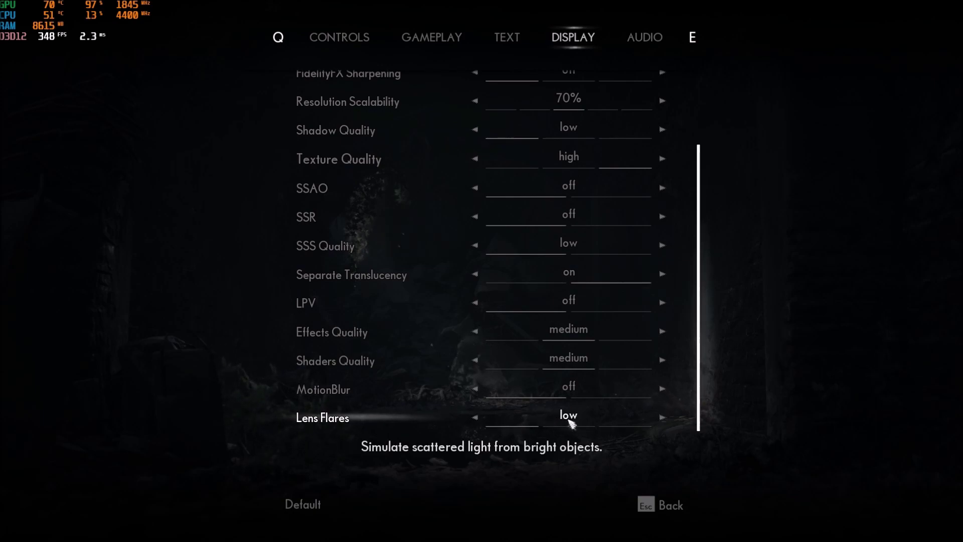
pyautogui.click(661, 419)
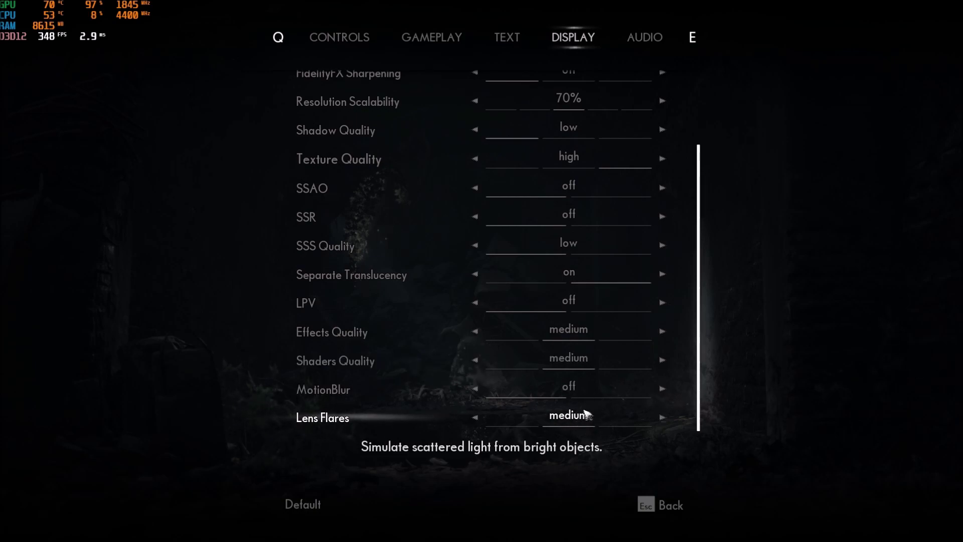
pyautogui.scroll(4, 402, 342)
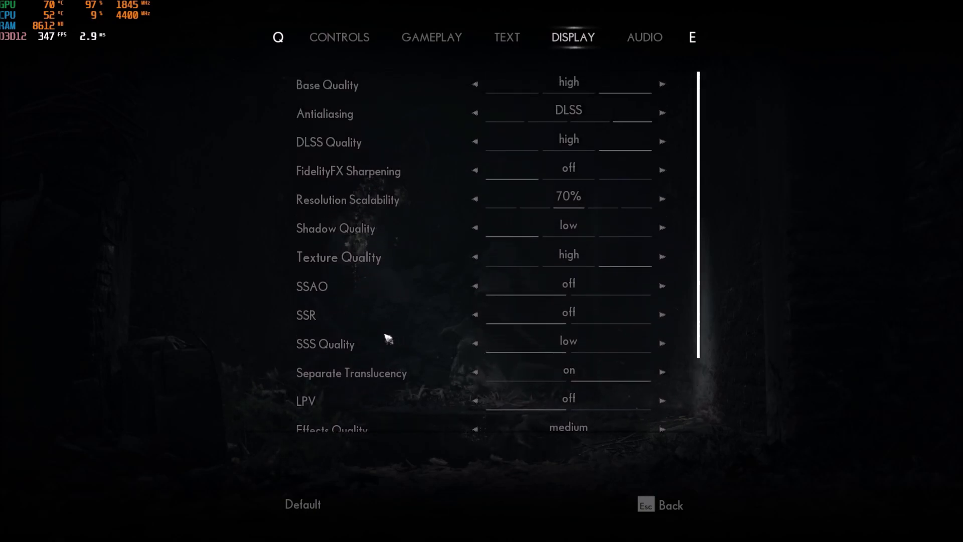